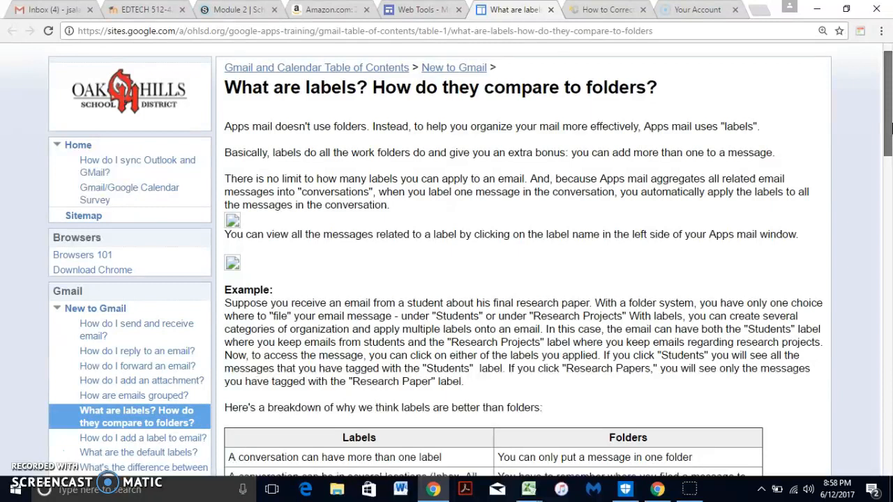
Read the article on how labels compare to folders, including its example and the comparison table
{"action": "left_click_drag", "start_coordinate": [890, 128], "coordinate": [890, 138]}
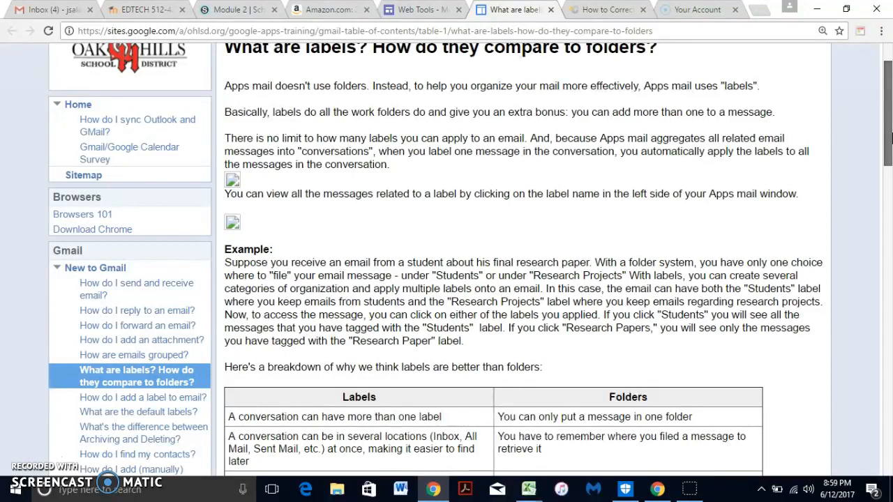
{"action": "left_click_drag", "start_coordinate": [891, 138], "coordinate": [890, 133]}
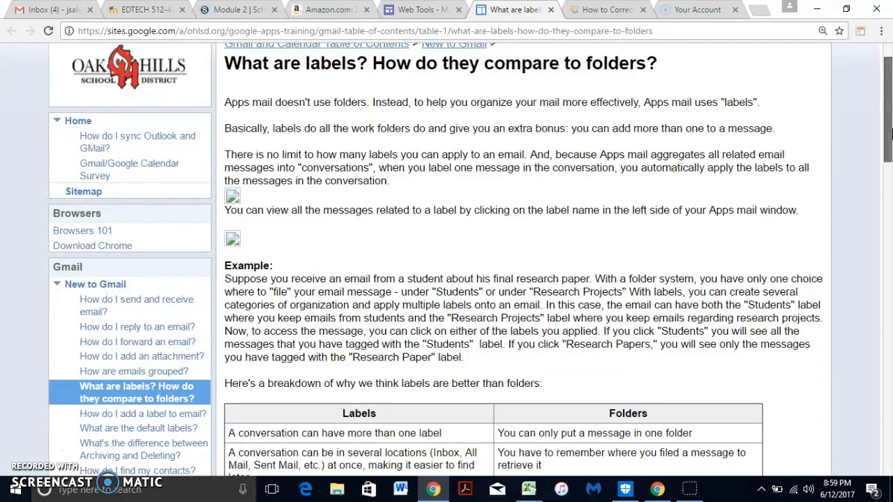
{"action": "left_click_drag", "start_coordinate": [891, 133], "coordinate": [890, 194]}
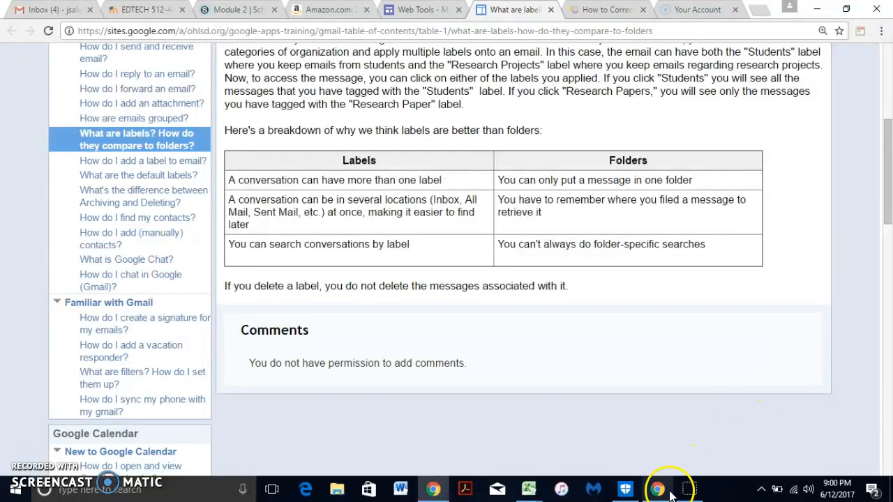
Switch to the Gmail inbox window and apply a new label named "Gmail" to all three Gmail Team messages
{"action": "mouse_move", "coordinate": [666, 491]}
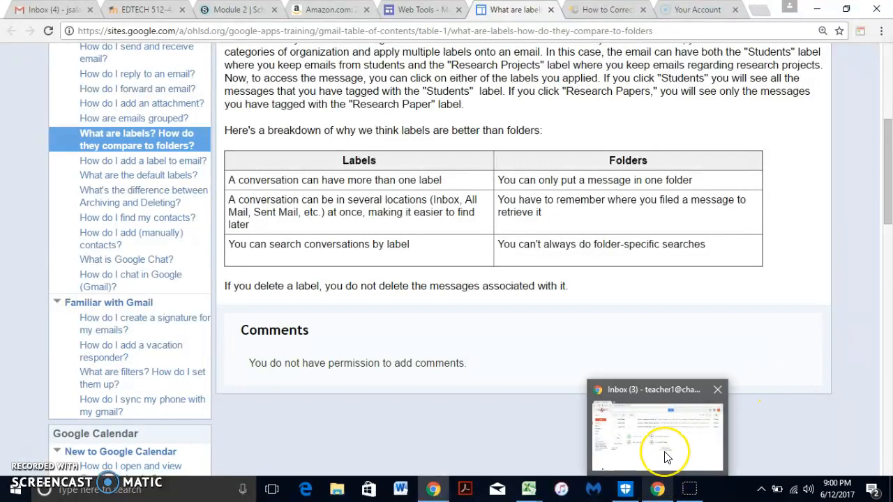
{"action": "left_click", "coordinate": [666, 457]}
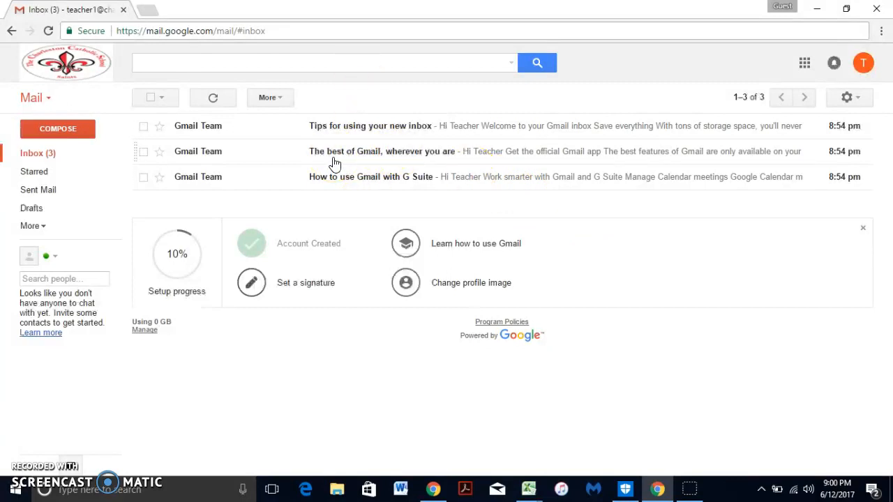
{"action": "left_click", "coordinate": [143, 127]}
{"action": "left_click", "coordinate": [143, 152]}
{"action": "left_click", "coordinate": [143, 177]}
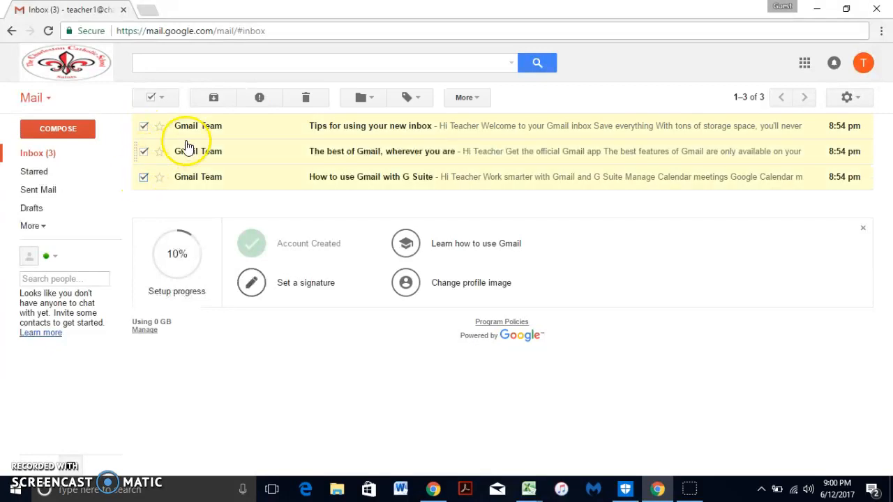
{"action": "left_click", "coordinate": [420, 101]}
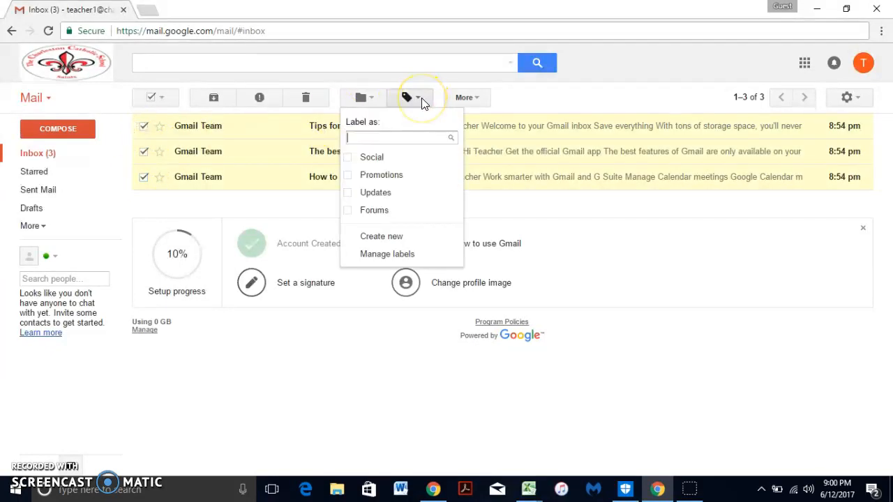
{"action": "left_click", "coordinate": [388, 237]}
{"action": "type", "text": "Gmail"}
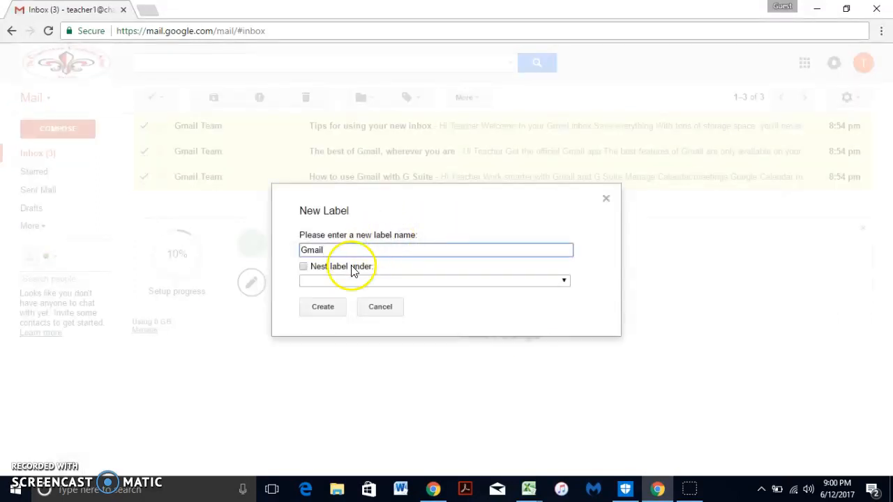
{"action": "left_click", "coordinate": [323, 307]}
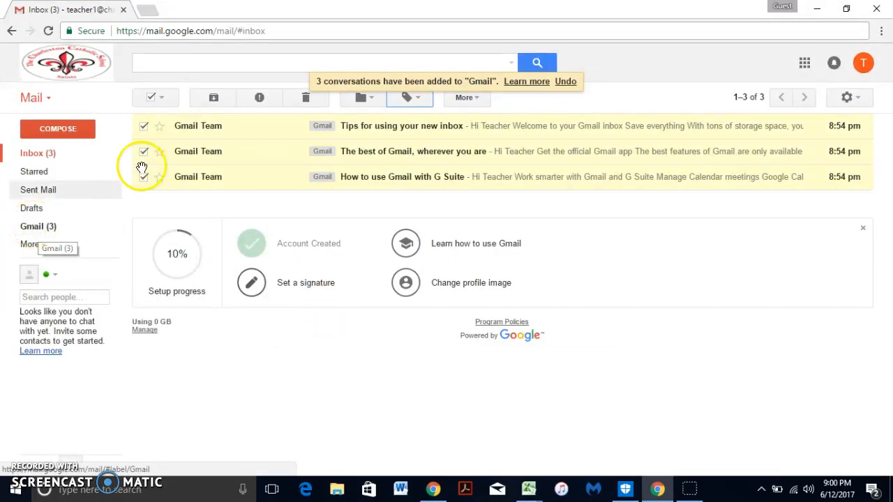
Create a second label named "Fun" and add it to the three selected messages
{"action": "left_click", "coordinate": [412, 98]}
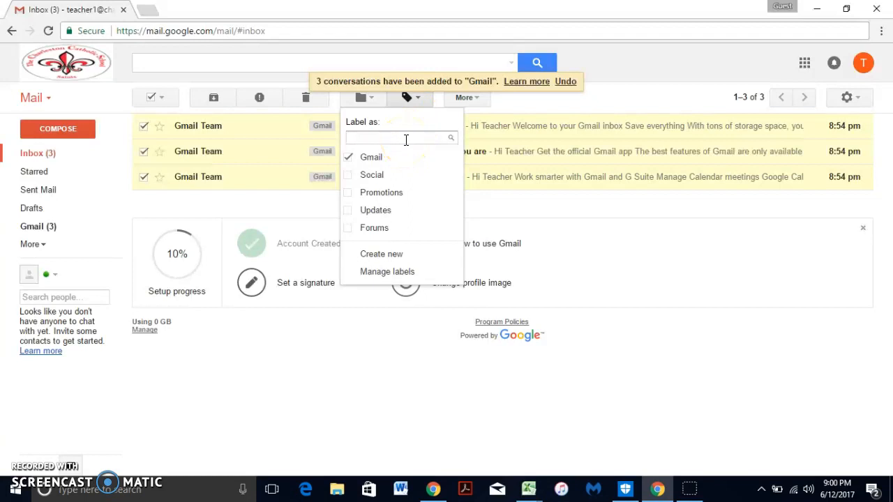
{"action": "type", "text": "Fun"}
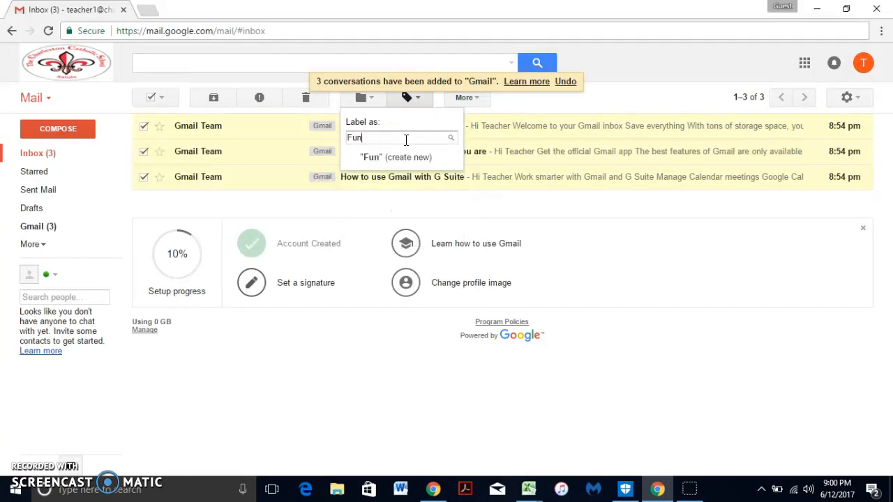
{"action": "left_click", "coordinate": [408, 156]}
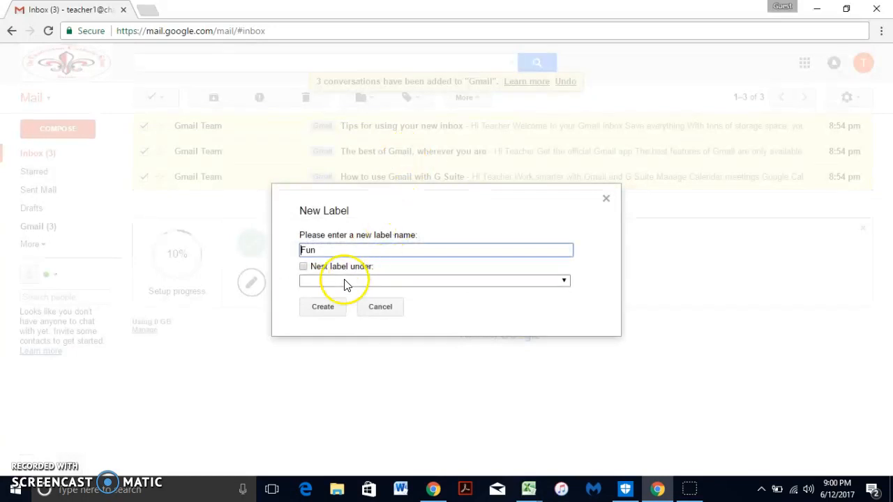
{"action": "left_click", "coordinate": [324, 307]}
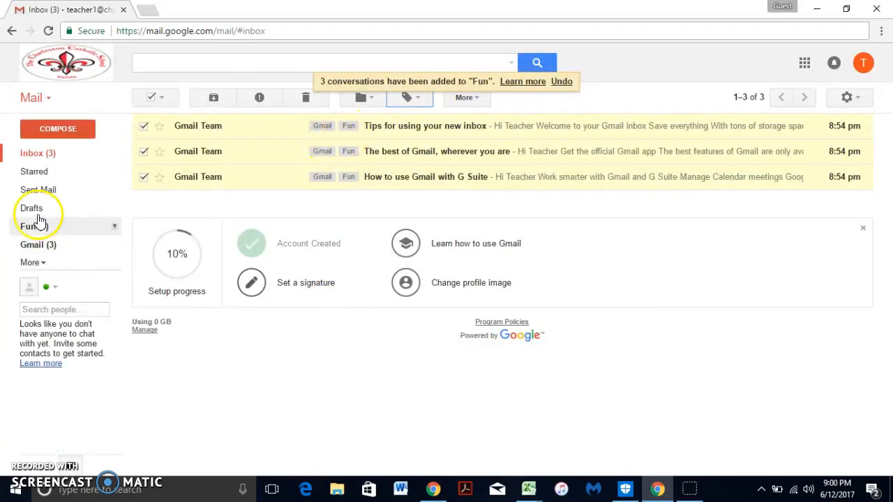
Remove the Fun label from the three selected Gmail Team messages
{"action": "left_click", "coordinate": [408, 98]}
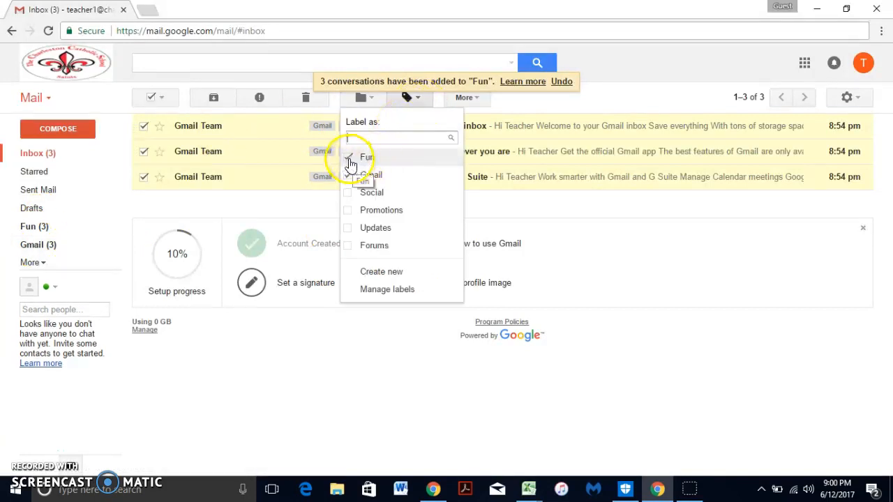
{"action": "left_click", "coordinate": [349, 159]}
{"action": "left_click", "coordinate": [360, 274]}
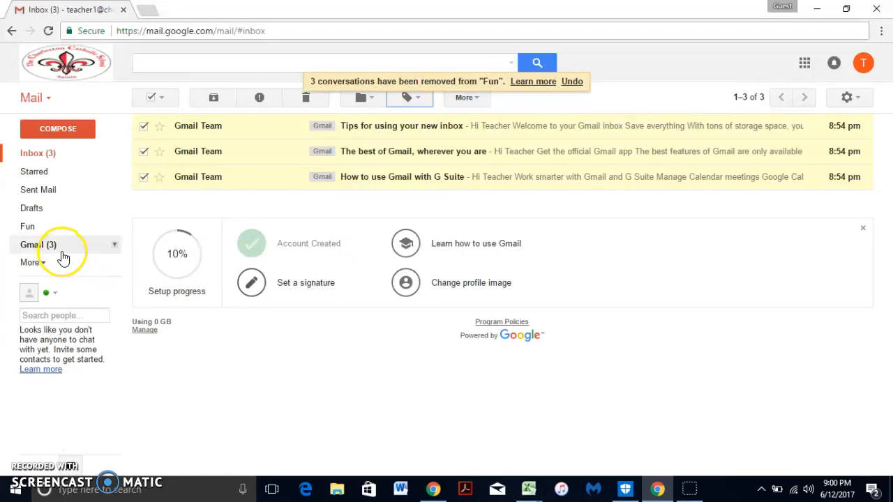
Move the three selected messages to the Gmail label, and check both the Inbox and the Gmail label for them
{"action": "left_click", "coordinate": [372, 99]}
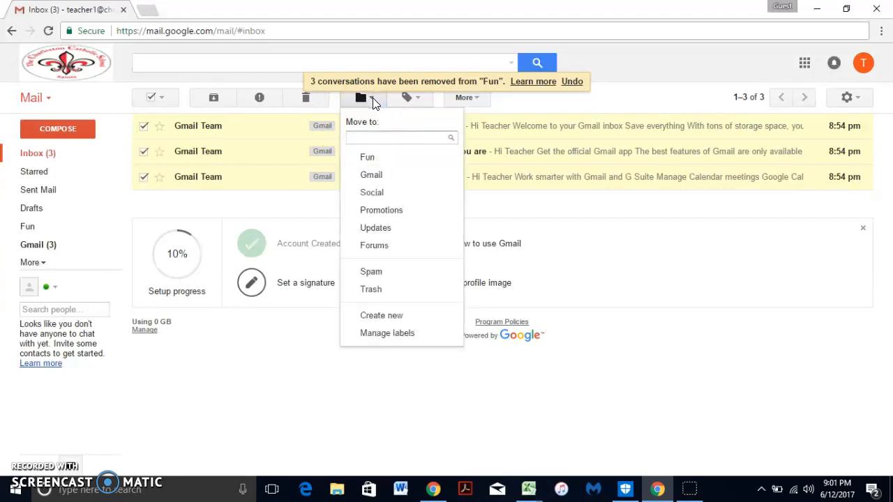
{"action": "left_click", "coordinate": [372, 175]}
{"action": "left_click", "coordinate": [21, 155]}
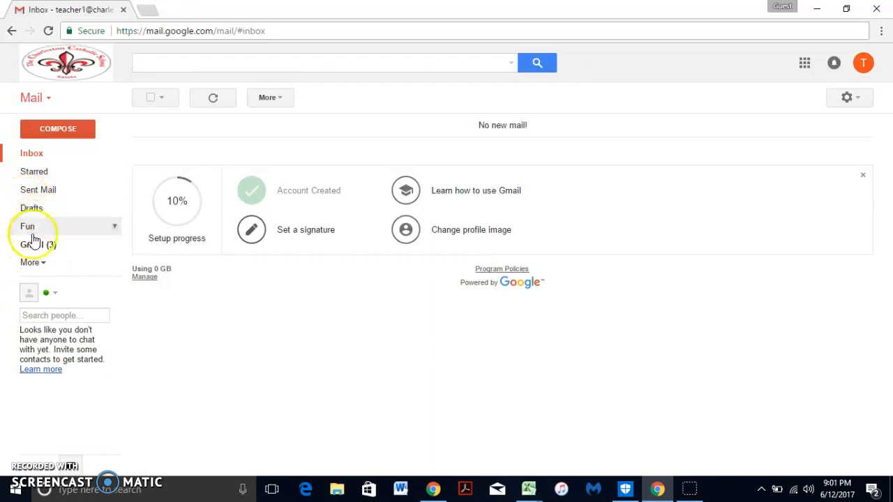
{"action": "left_click", "coordinate": [35, 247]}
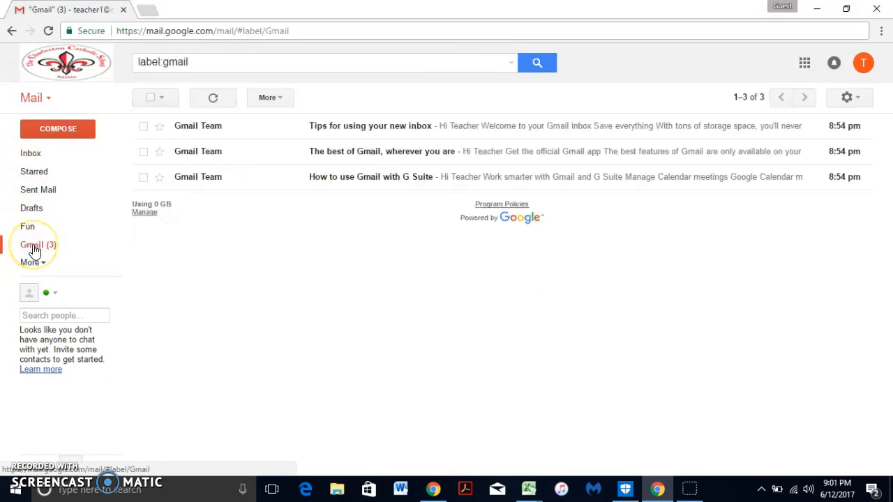
{"action": "left_click", "coordinate": [34, 155]}
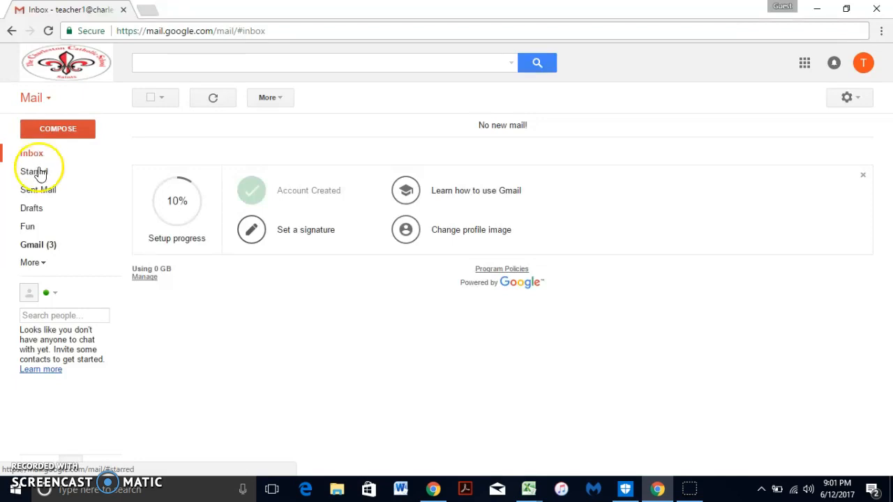
{"action": "left_click", "coordinate": [29, 247]}
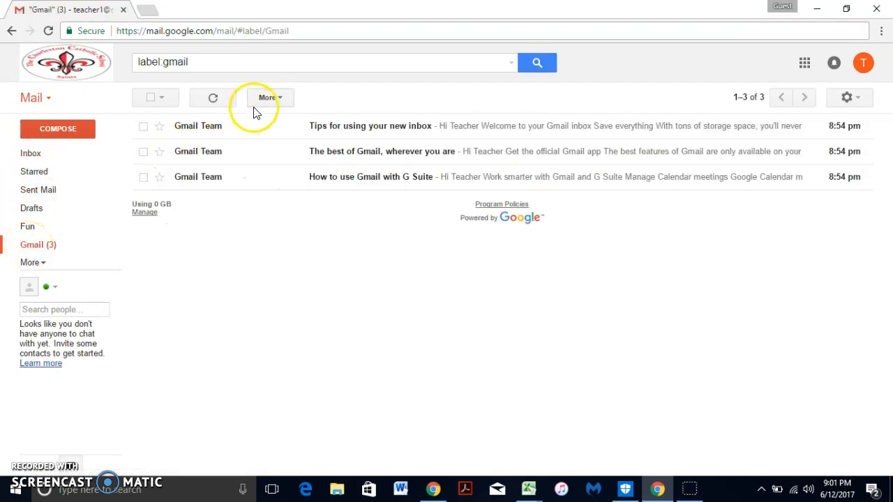
Select all three Gmail Team messages listed under the Gmail label
{"action": "left_click", "coordinate": [144, 127]}
{"action": "left_click", "coordinate": [143, 152]}
{"action": "left_click", "coordinate": [144, 178]}
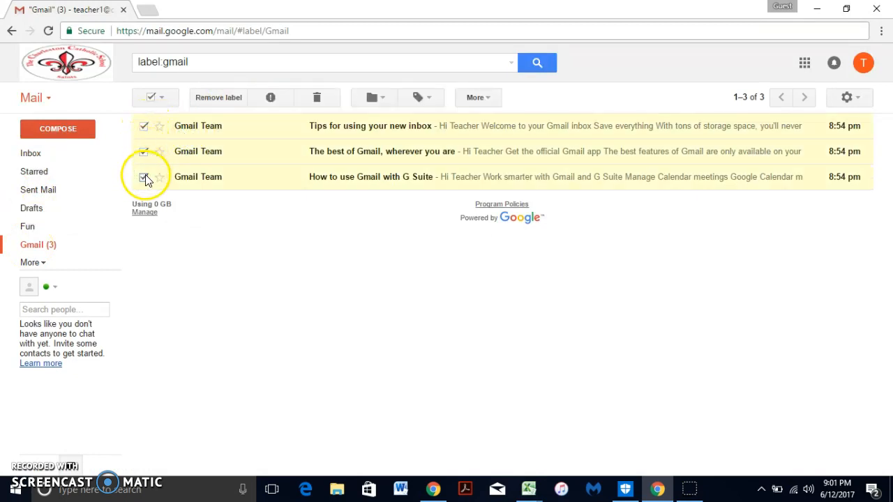
{"action": "left_click", "coordinate": [371, 98]}
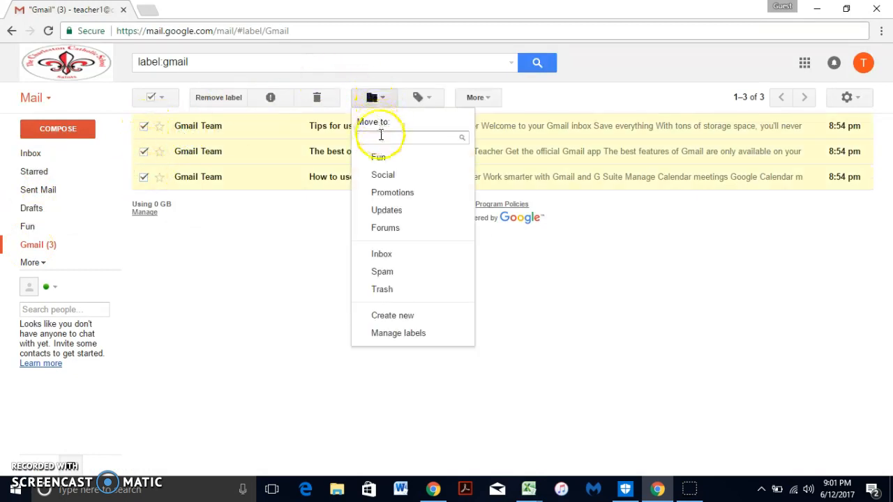
{"action": "left_click", "coordinate": [419, 97]}
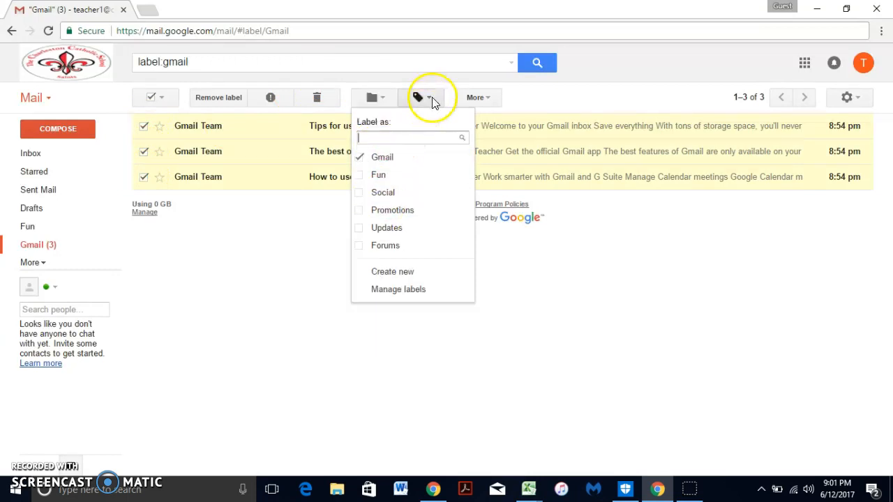
{"action": "left_click", "coordinate": [358, 158]}
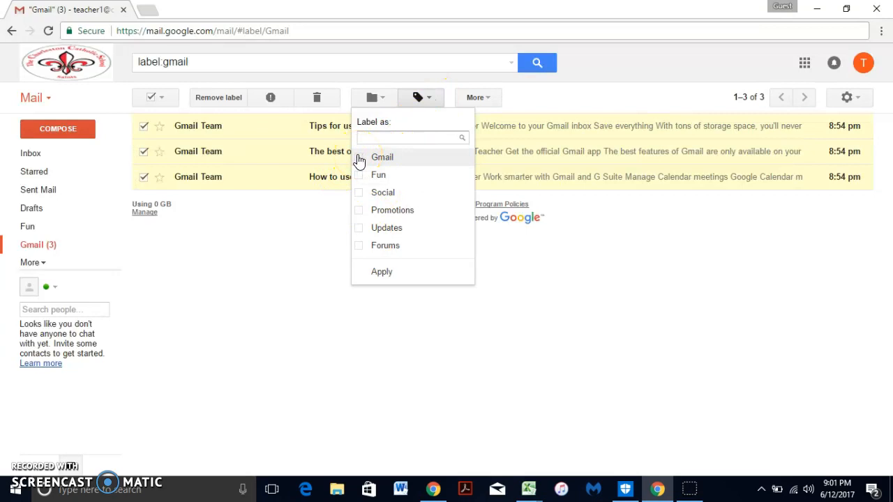
{"action": "left_click", "coordinate": [358, 158]}
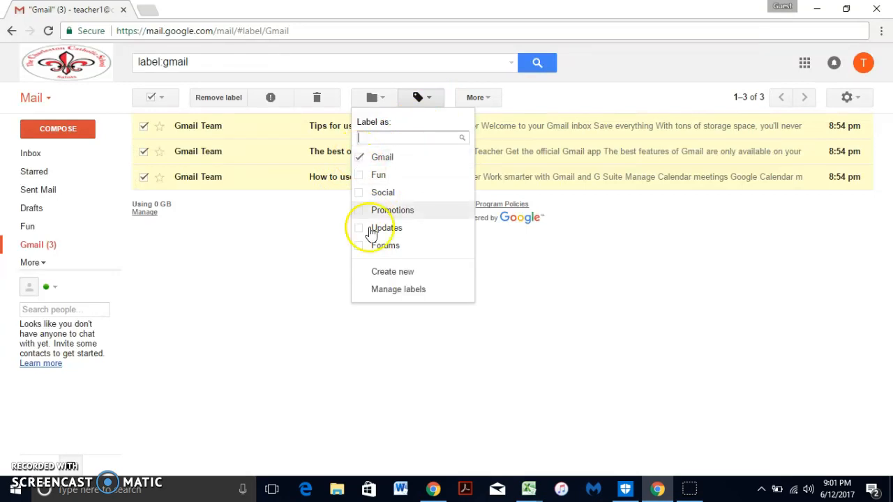
{"action": "left_click", "coordinate": [359, 290]}
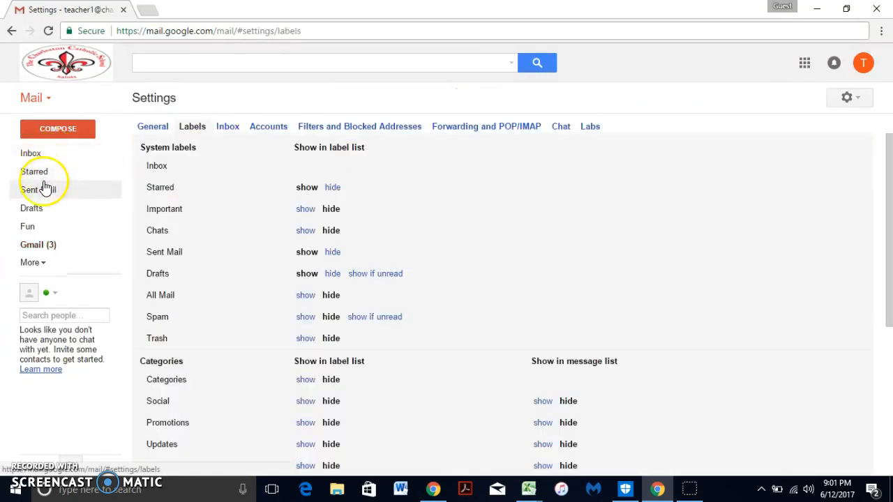
{"action": "left_click", "coordinate": [38, 246]}
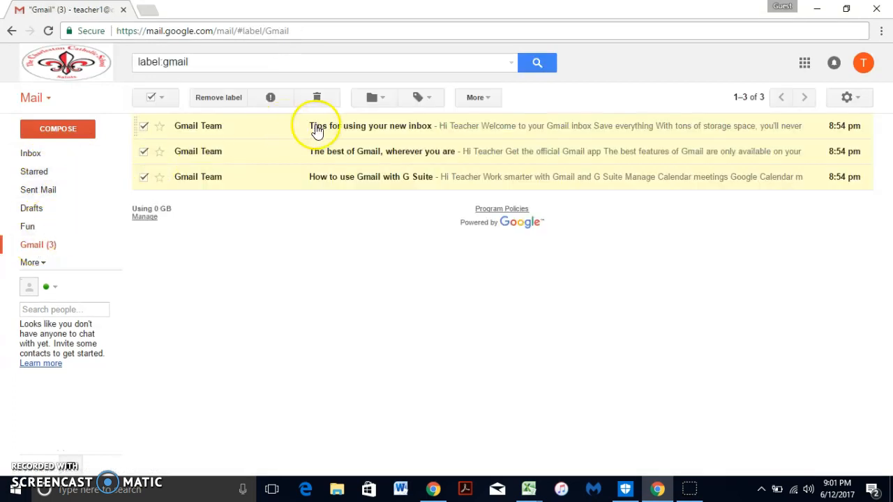
Move the three selected messages from the Gmail label view back to the Inbox and open the Inbox
{"action": "left_click", "coordinate": [388, 98]}
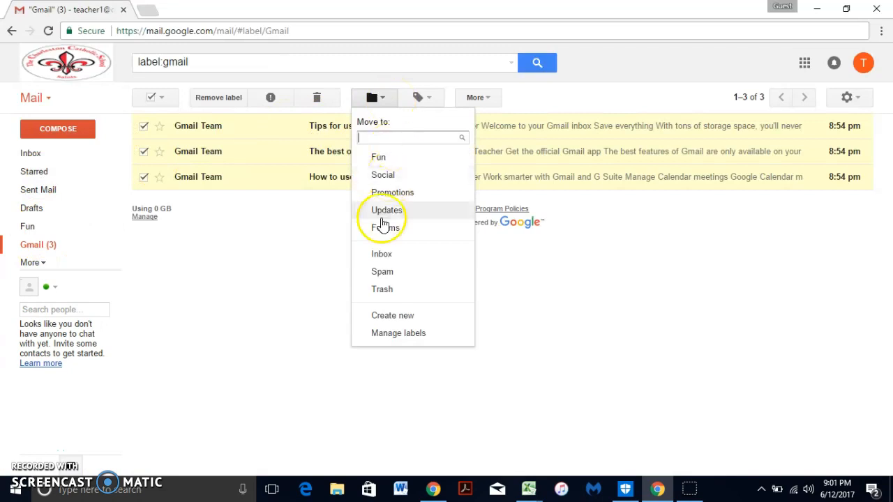
{"action": "left_click", "coordinate": [382, 254]}
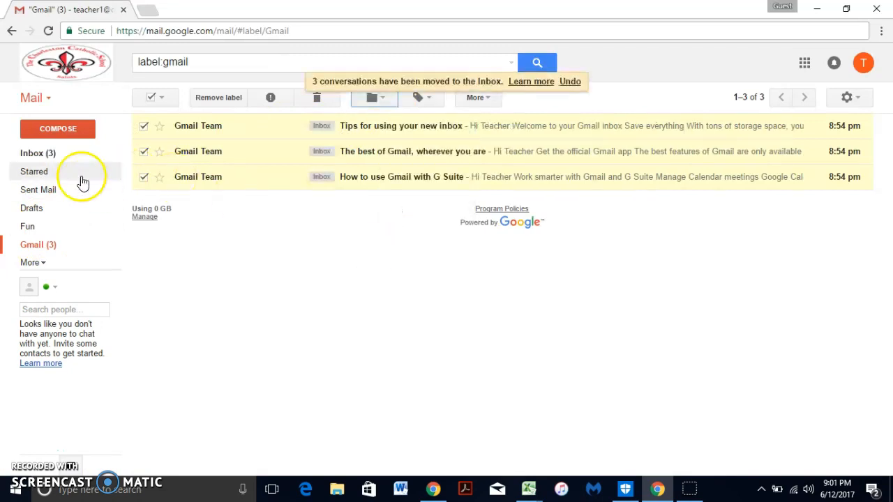
{"action": "left_click", "coordinate": [60, 161]}
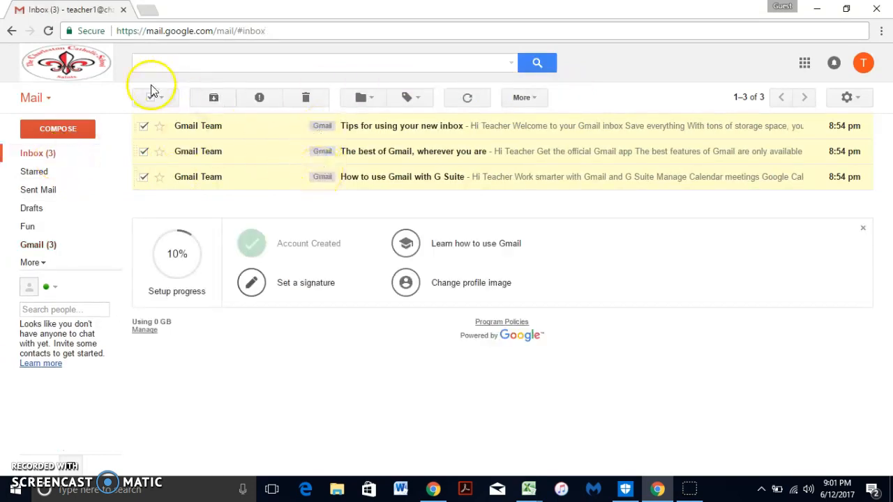
Deselect all three Gmail Team messages in the Inbox
{"action": "left_click", "coordinate": [143, 127]}
{"action": "left_click", "coordinate": [143, 152]}
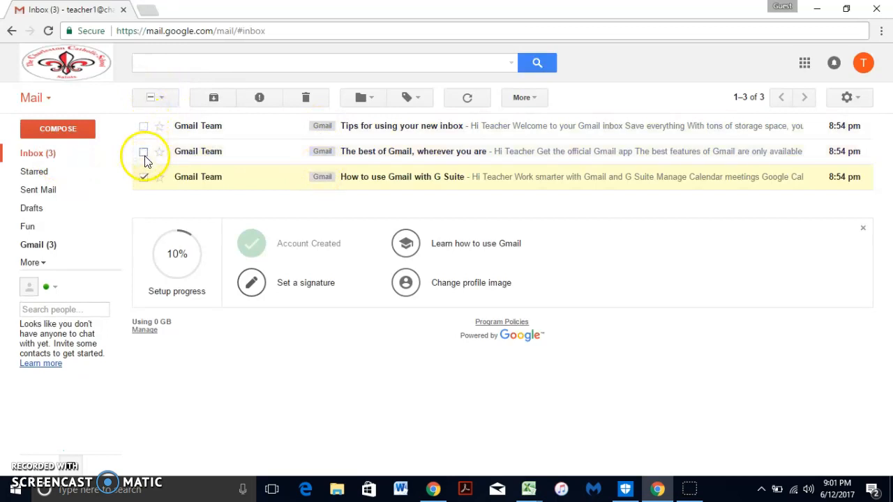
{"action": "left_click", "coordinate": [143, 178]}
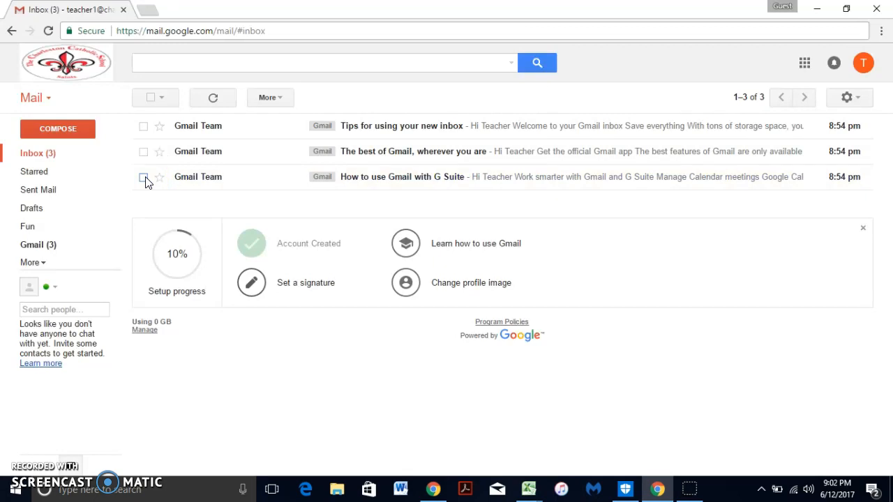
{"action": "left_click", "coordinate": [159, 162]}
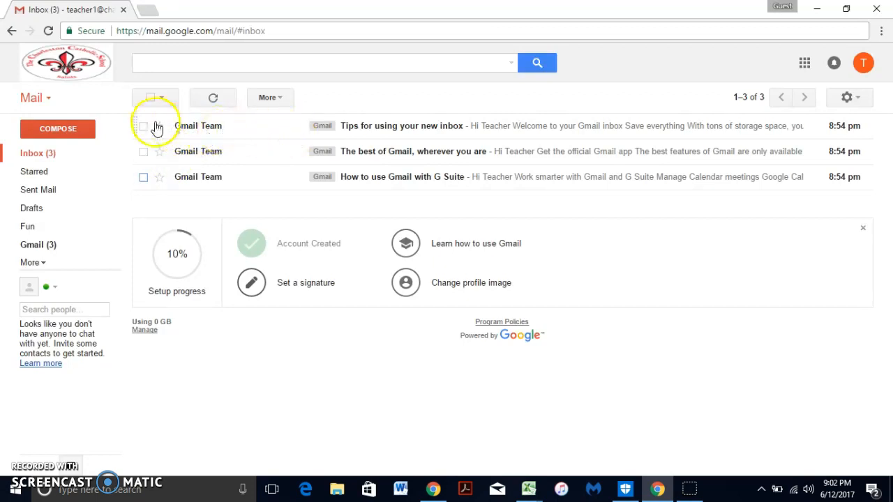
Open the message "Tips for using your new inbox" to view its labels, and return to the Inbox list
{"action": "left_click", "coordinate": [365, 142]}
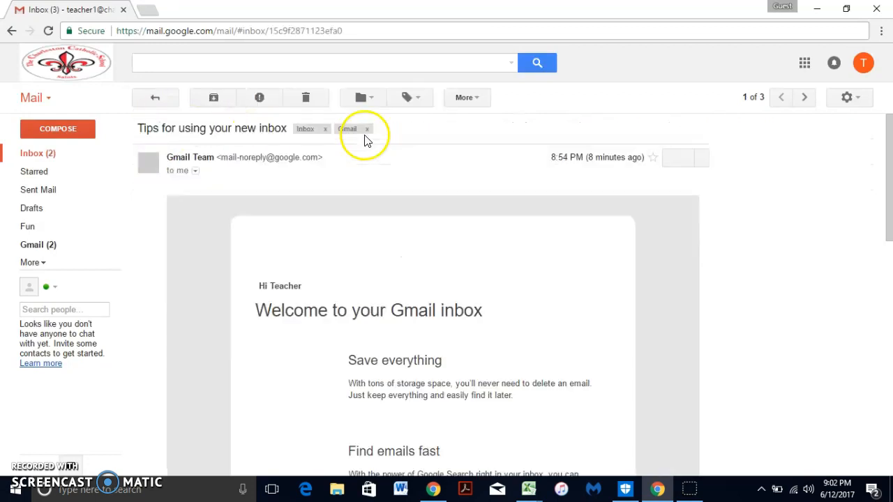
{"action": "left_click", "coordinate": [154, 102]}
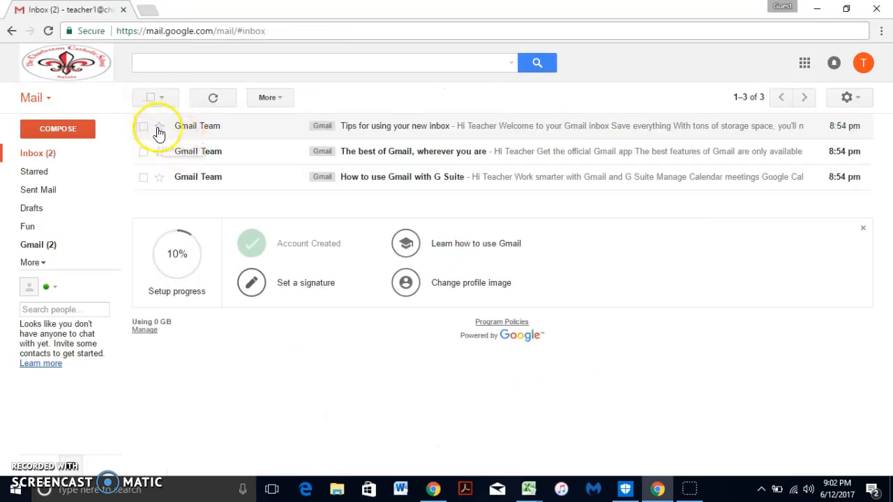
Star all three Gmail Team messages in the Inbox
{"action": "left_click", "coordinate": [159, 127]}
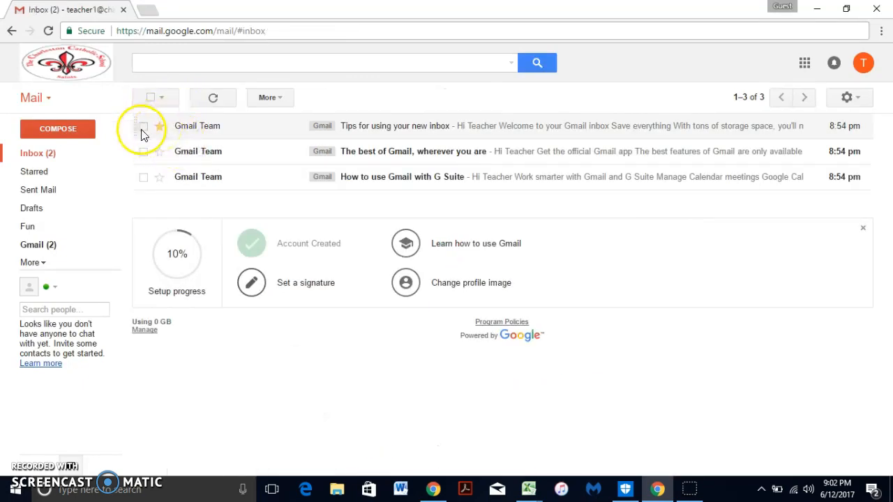
{"action": "left_click", "coordinate": [161, 151]}
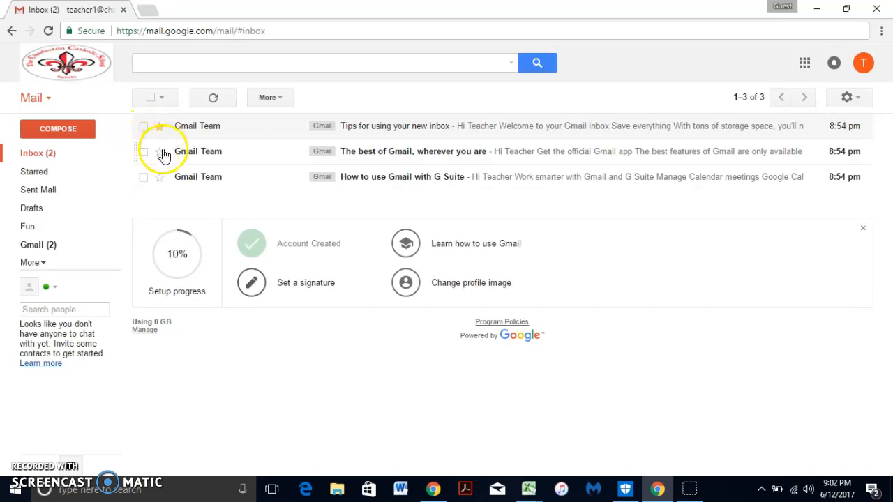
{"action": "left_click", "coordinate": [160, 177]}
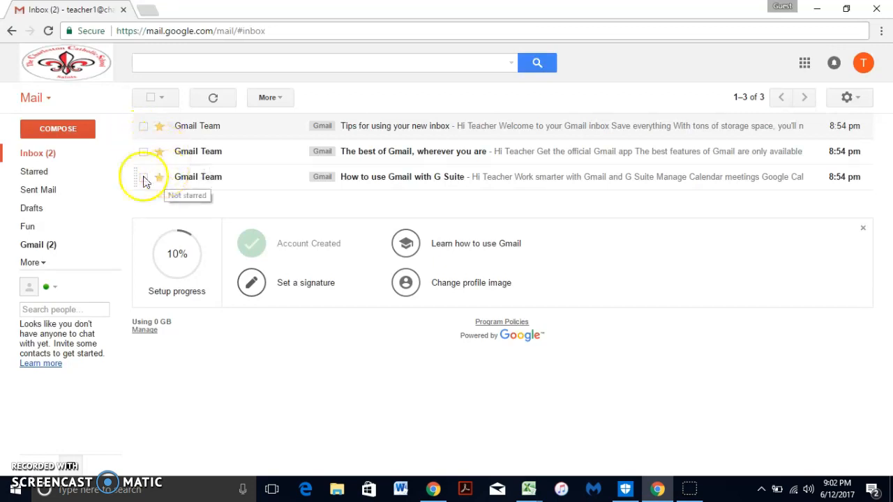
Open the Starred list to view the starred messages, switch to Sent Mail, and return to Starred
{"action": "right_click", "coordinate": [56, 182]}
{"action": "left_click", "coordinate": [49, 179]}
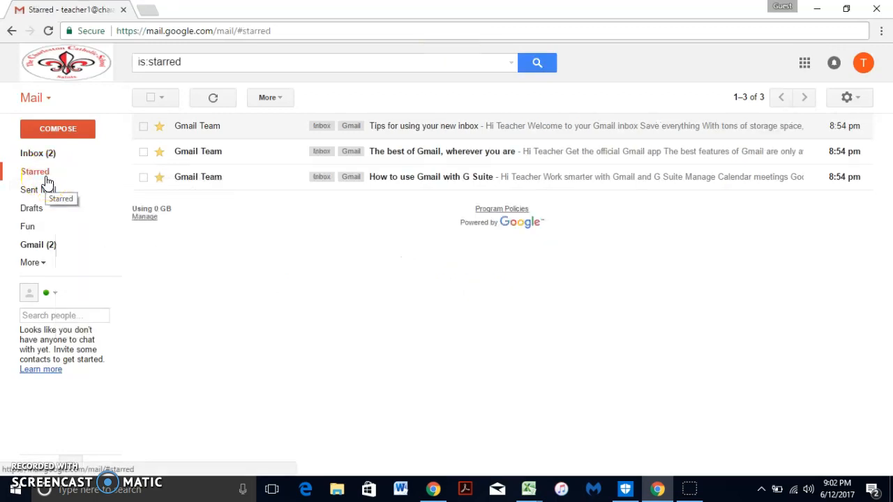
{"action": "left_click", "coordinate": [44, 191]}
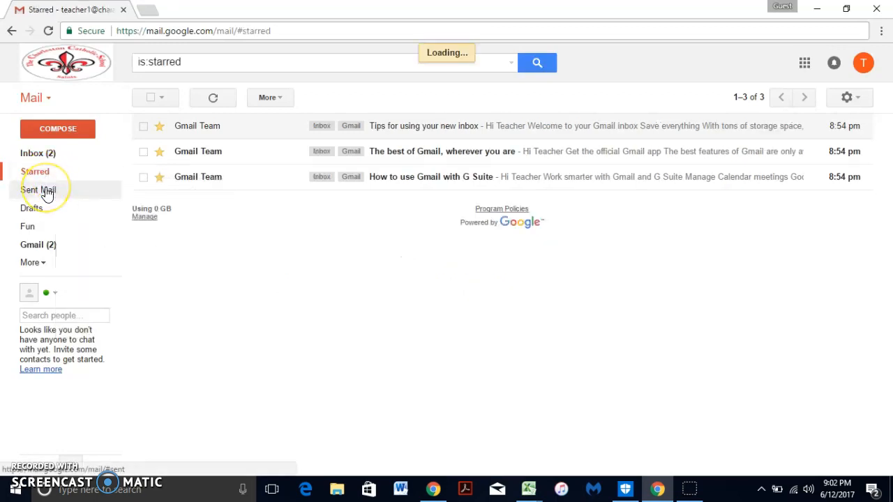
{"action": "left_click", "coordinate": [42, 176]}
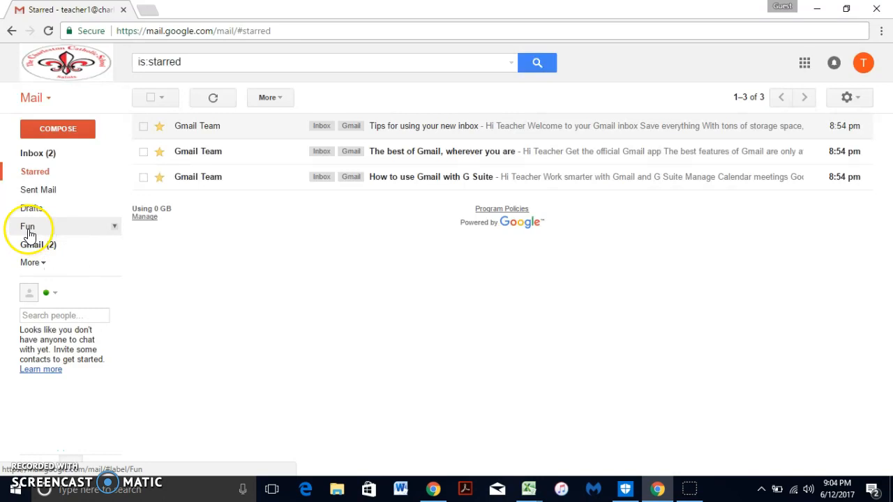
Open the Gmail label and apply a newly created label named "school" to the message "Tips for using your new inbox"
{"action": "left_click", "coordinate": [30, 248]}
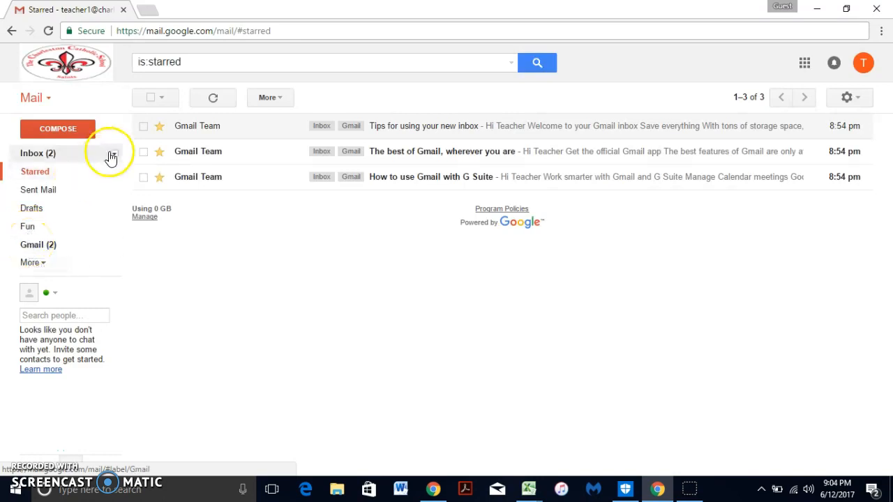
{"action": "left_click", "coordinate": [279, 99]}
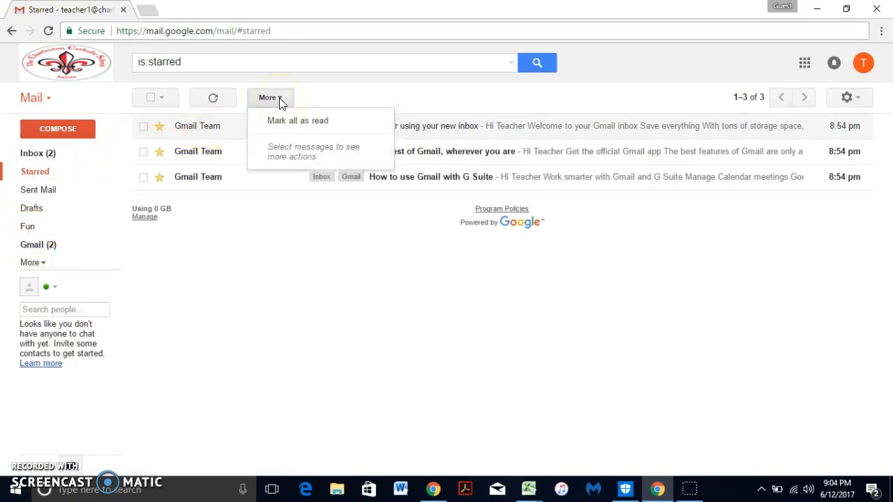
{"action": "left_click", "coordinate": [38, 245]}
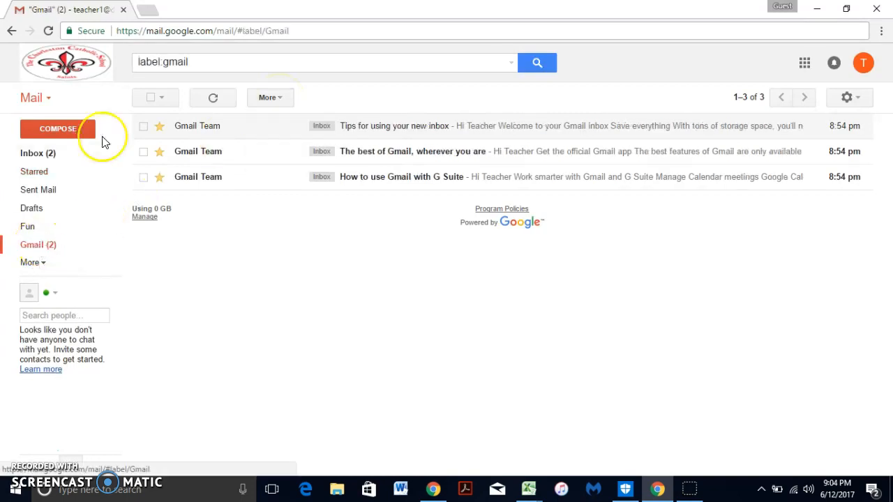
{"action": "left_click", "coordinate": [143, 127]}
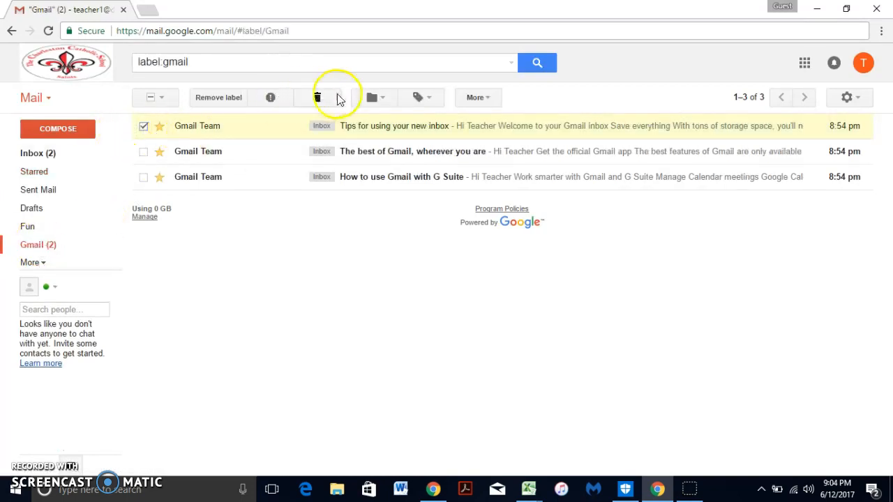
{"action": "left_click", "coordinate": [420, 98]}
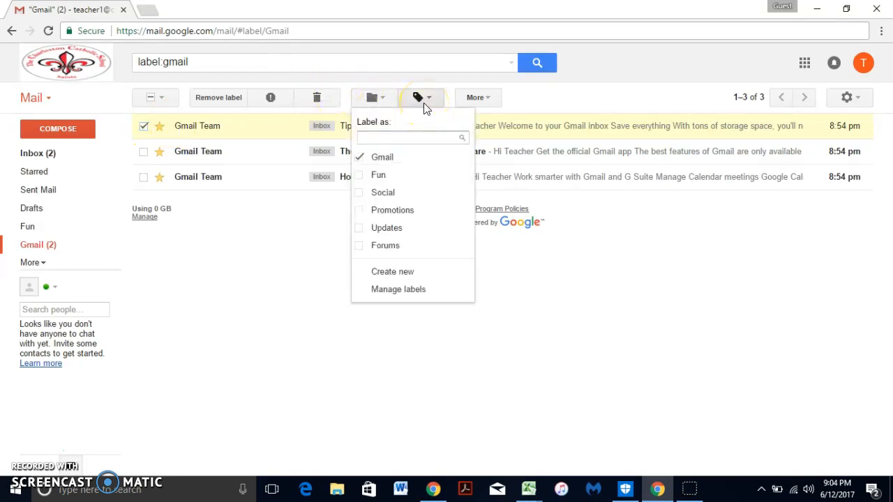
{"action": "type", "text": "school"}
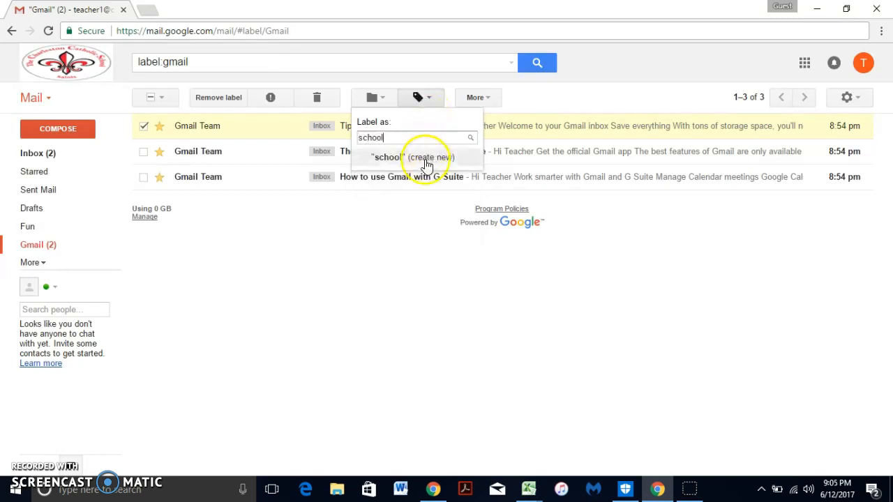
{"action": "left_click", "coordinate": [418, 158]}
{"action": "left_click", "coordinate": [321, 308]}
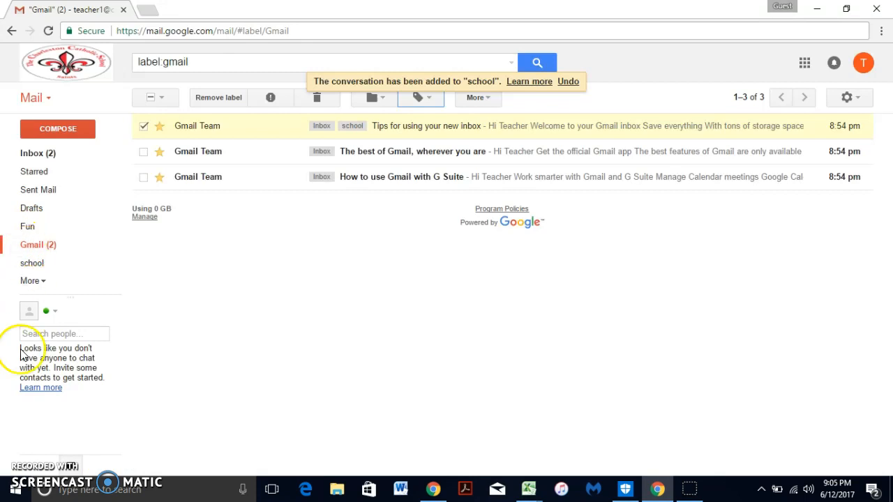
Switch to the Snipping Tool and capture the mailbox and label list from Inbox down to school
{"action": "left_click", "coordinate": [7, 491]}
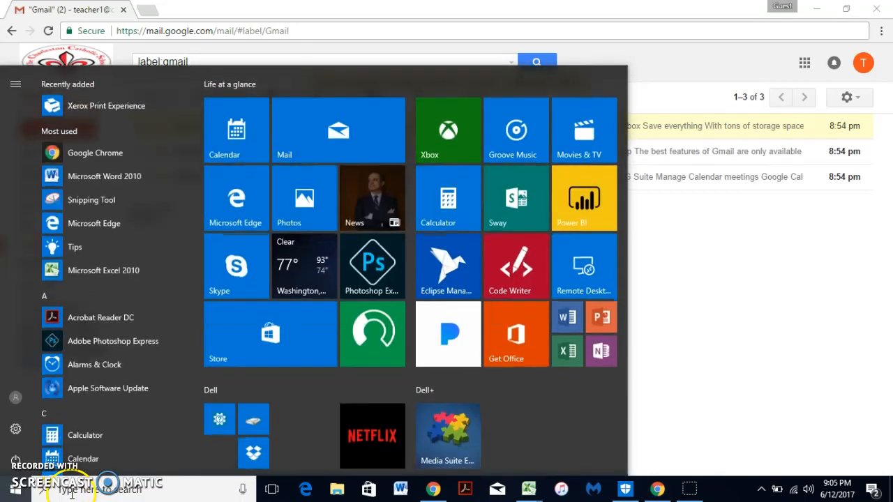
{"action": "left_click", "coordinate": [72, 492]}
{"action": "type", "text": "snipping"}
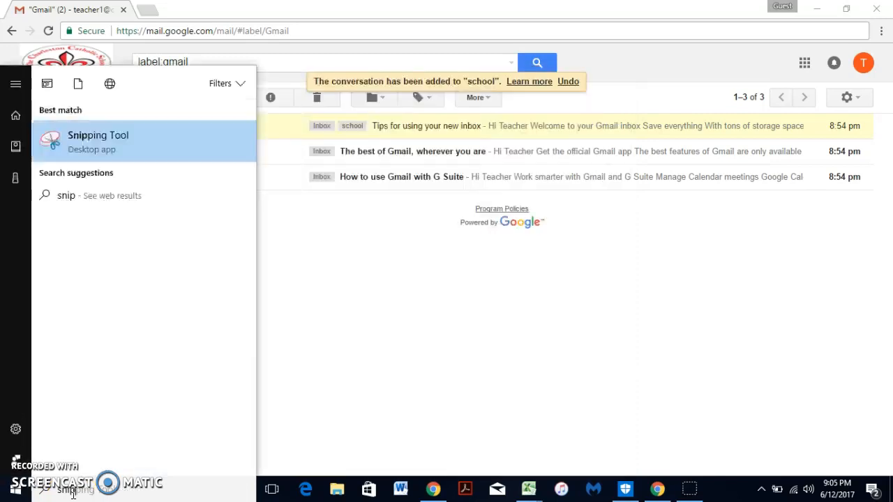
{"action": "left_click", "coordinate": [114, 145]}
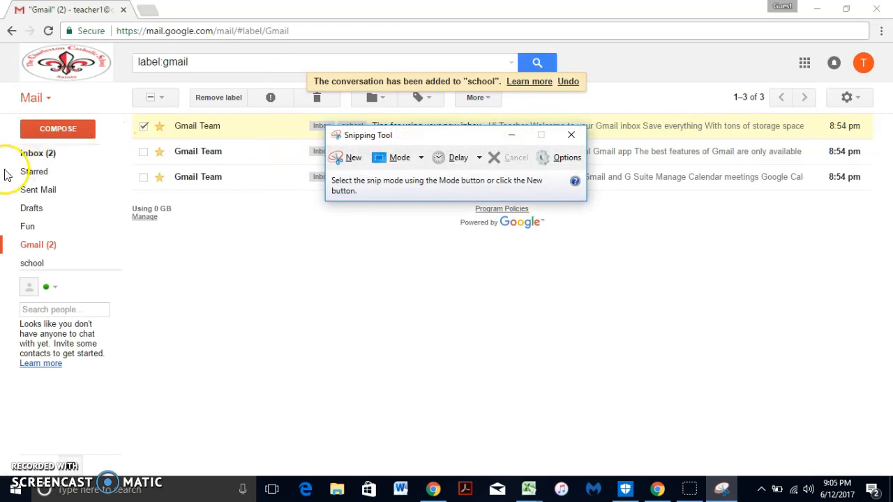
{"action": "left_click", "coordinate": [344, 157]}
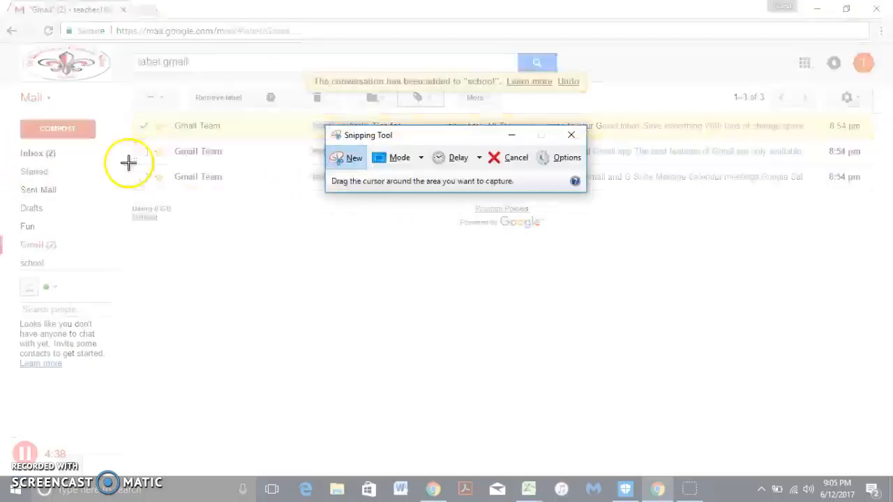
{"action": "left_click_drag", "start_coordinate": [16, 143], "coordinate": [101, 286]}
Save the snip to the Desktop as a PNG file named "labels"
{"action": "left_click", "coordinate": [21, 46]}
{"action": "left_click", "coordinate": [34, 81]}
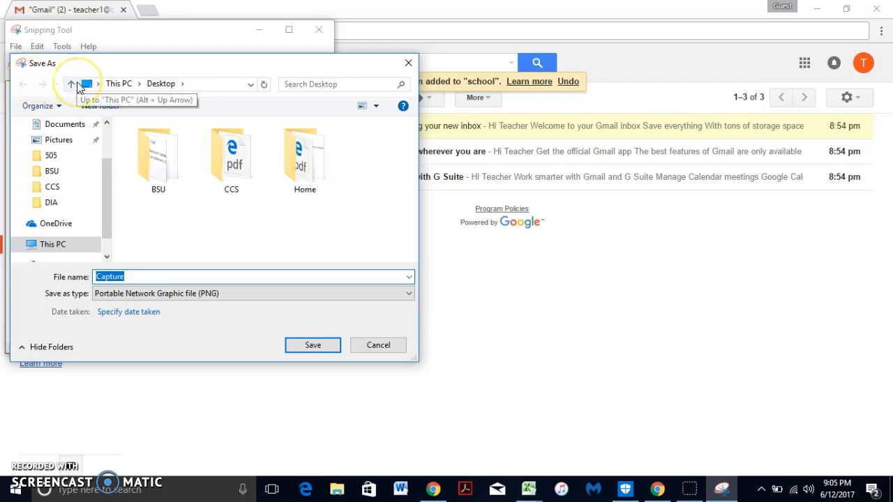
{"action": "scroll", "coordinate": [110, 129], "scroll_direction": "up", "scroll_amount": 3}
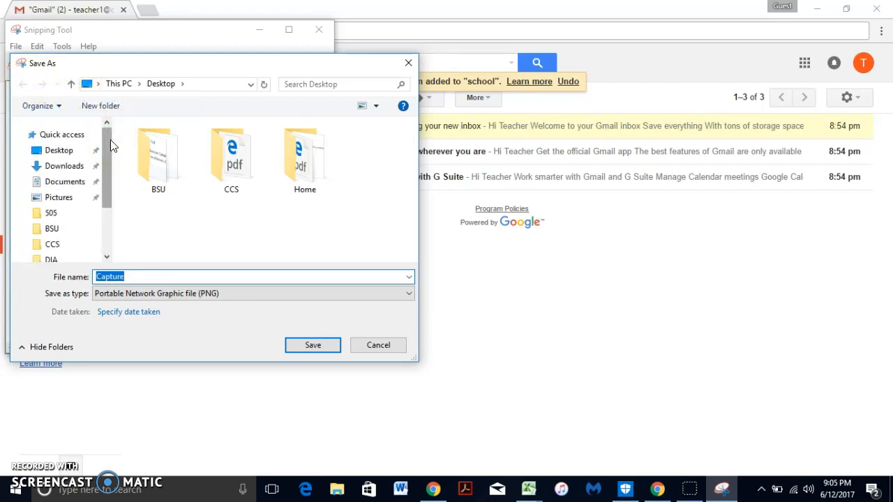
{"action": "left_click", "coordinate": [58, 157]}
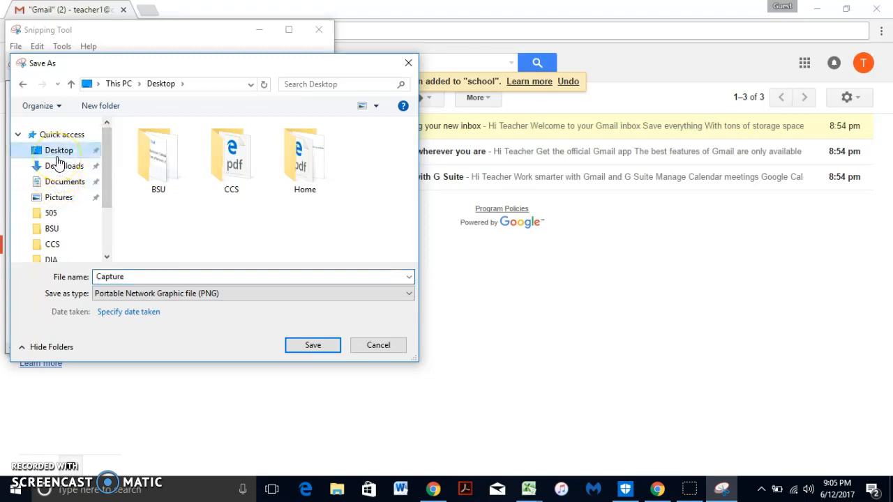
{"action": "double_click", "coordinate": [117, 277]}
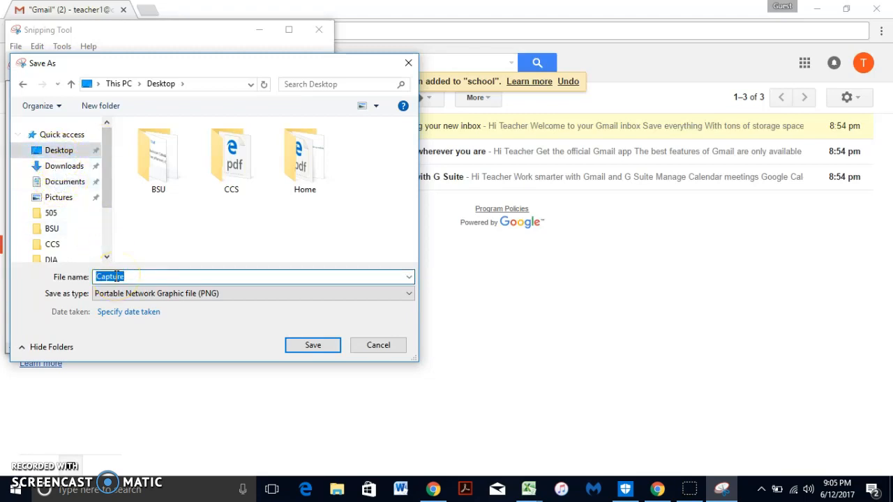
{"action": "type", "text": "labels"}
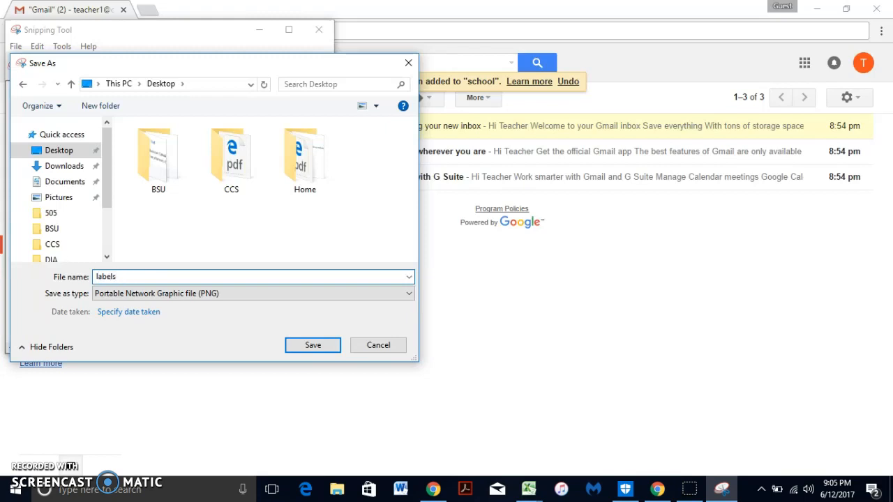
{"action": "key", "text": "Return"}
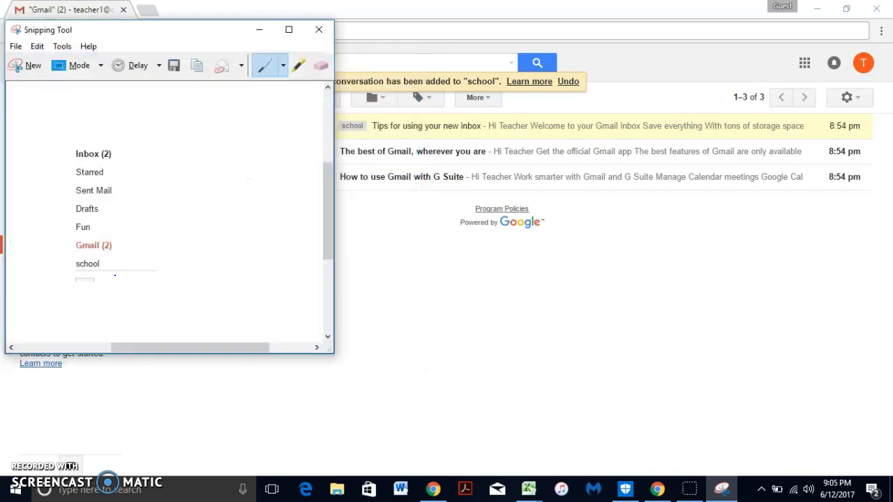
Close the Snipping Tool and deselect the message "Tips for using your new inbox" in the Gmail label view
{"action": "left_click", "coordinate": [315, 31]}
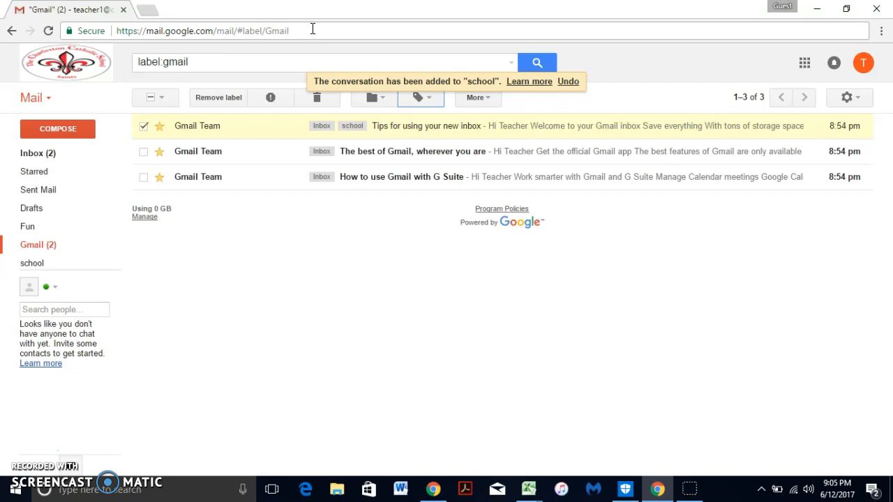
{"action": "left_click", "coordinate": [143, 127]}
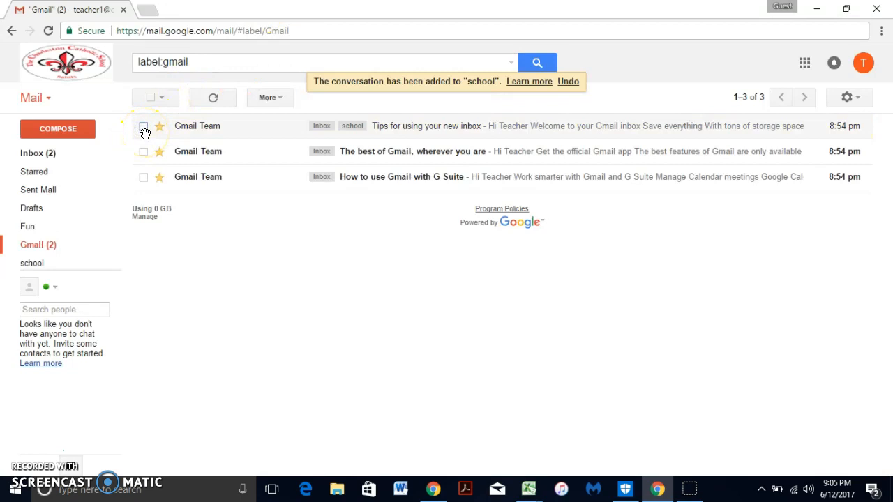